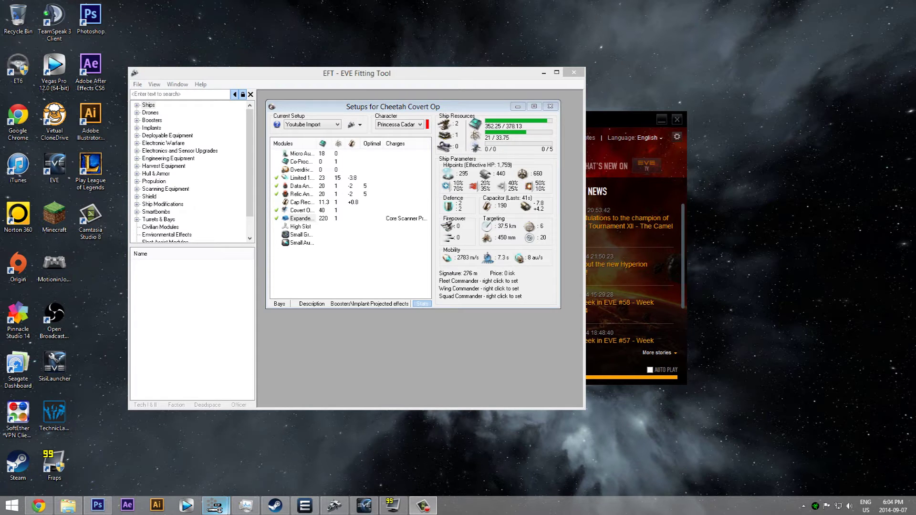
Focus the EFT window so the Cheetah Covert Op module list shows full names.
{"action": "left_click", "coordinate": [215, 507]}
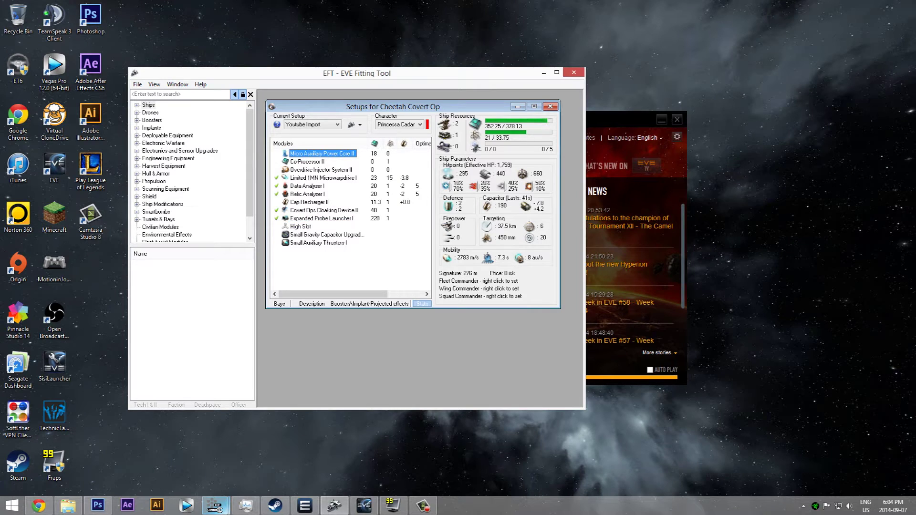
Step through the Cheetah's fitted modules, then bring up the setup actions list.
{"action": "key", "text": "Down"}
{"action": "key", "text": "Down"}
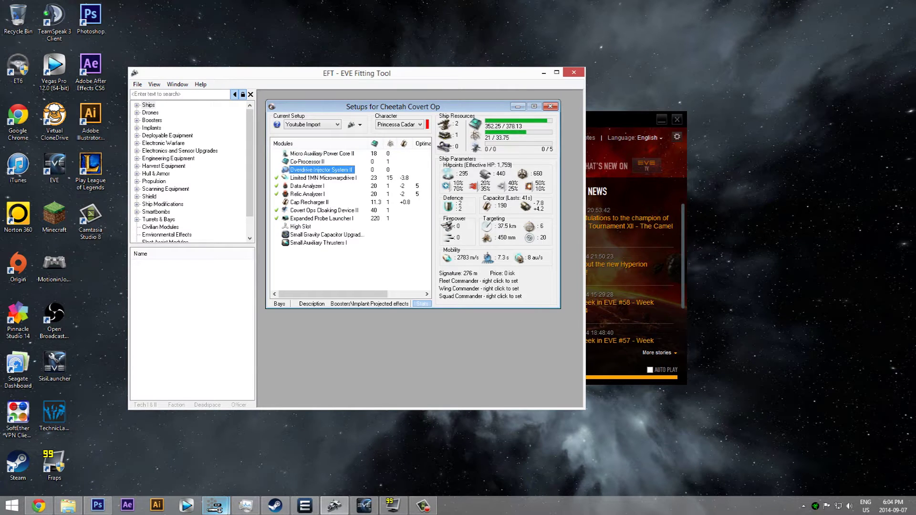
{"action": "key", "text": "Down"}
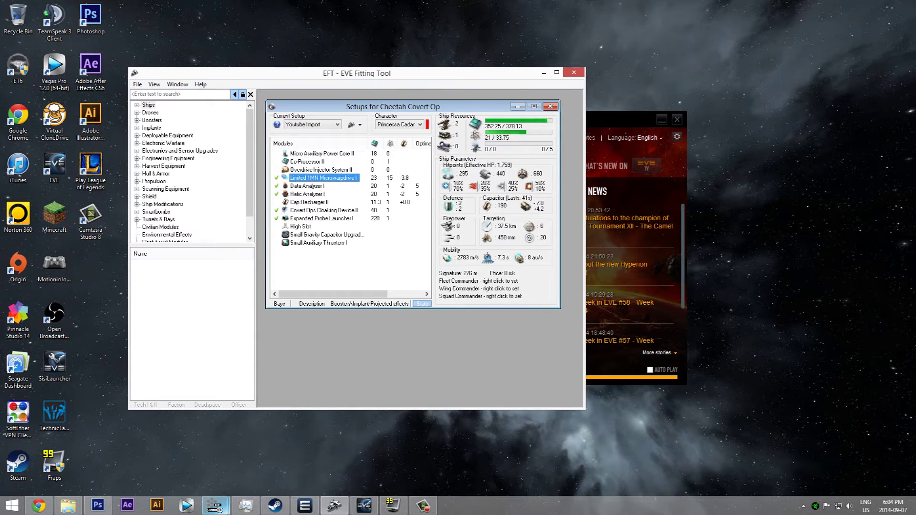
{"action": "key", "text": "Down"}
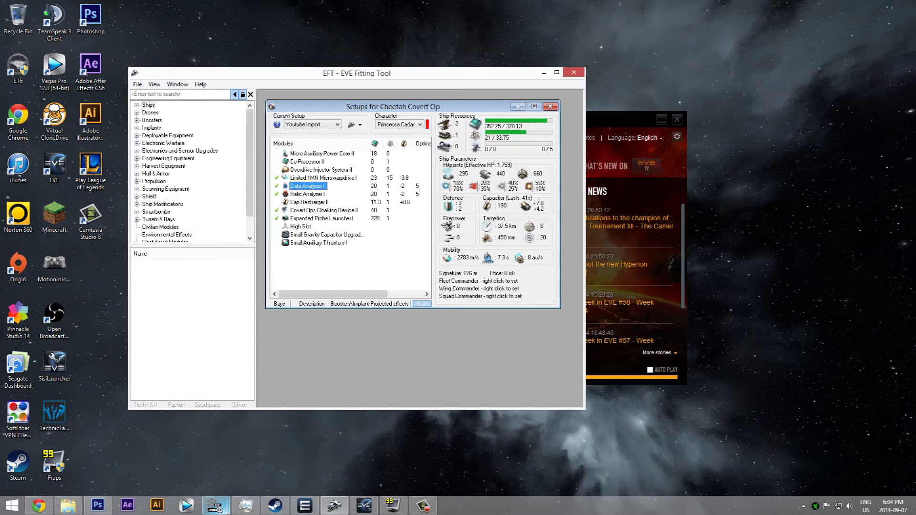
{"action": "mouse_move", "coordinate": [366, 143]}
{"action": "left_mouse_down"}
{"action": "mouse_move", "coordinate": [300, 144]}
{"action": "mouse_move", "coordinate": [324, 143]}
{"action": "left_mouse_up"}
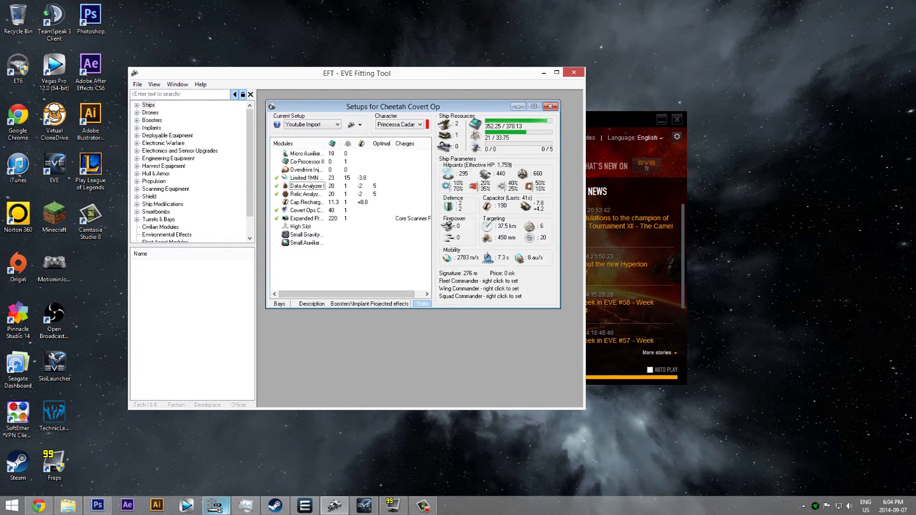
{"action": "left_click", "coordinate": [352, 125]}
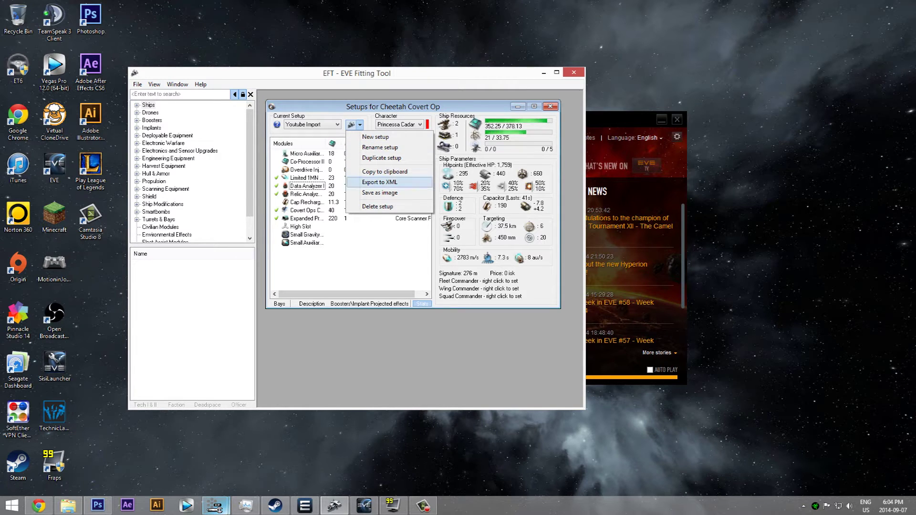
Copy the Cheetah setup to the clipboard and switch to the EVE game client.
{"action": "left_click", "coordinate": [385, 172]}
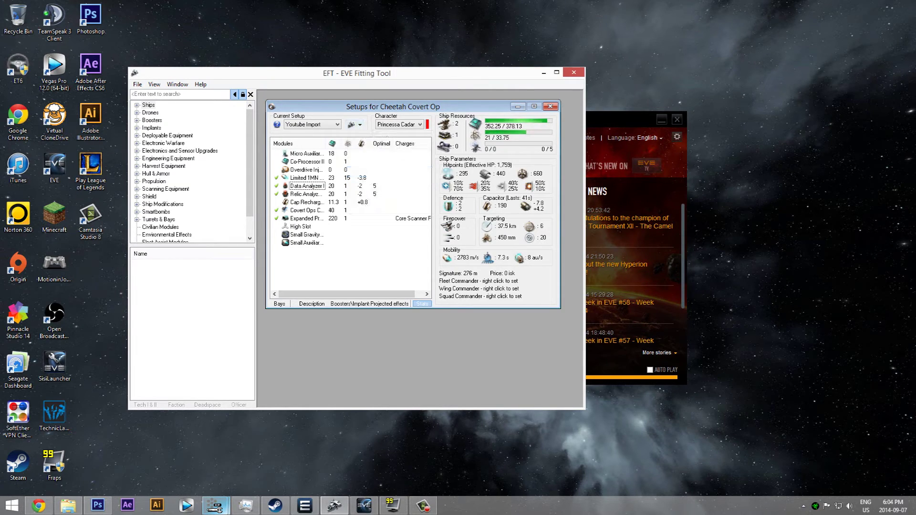
{"action": "left_click", "coordinate": [364, 506]}
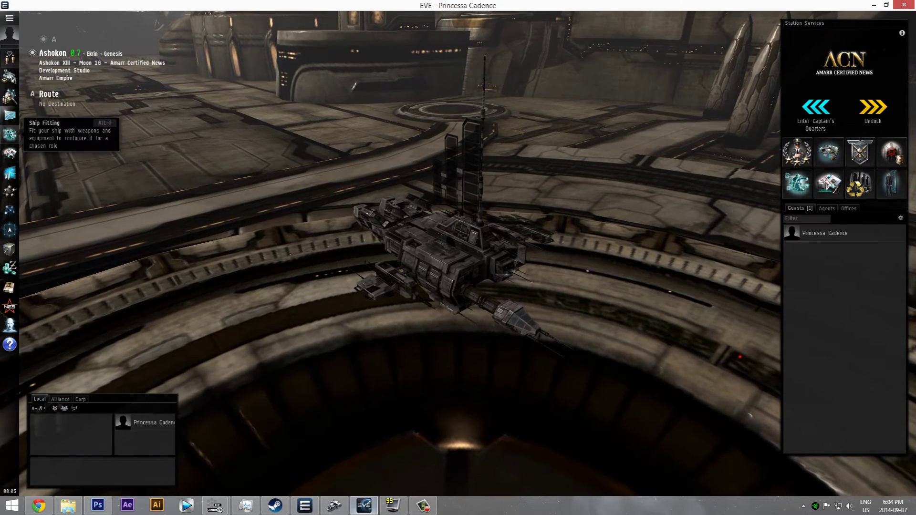
Bring up the ship fitting window from the Neocom bar.
{"action": "left_click", "coordinate": [10, 134]}
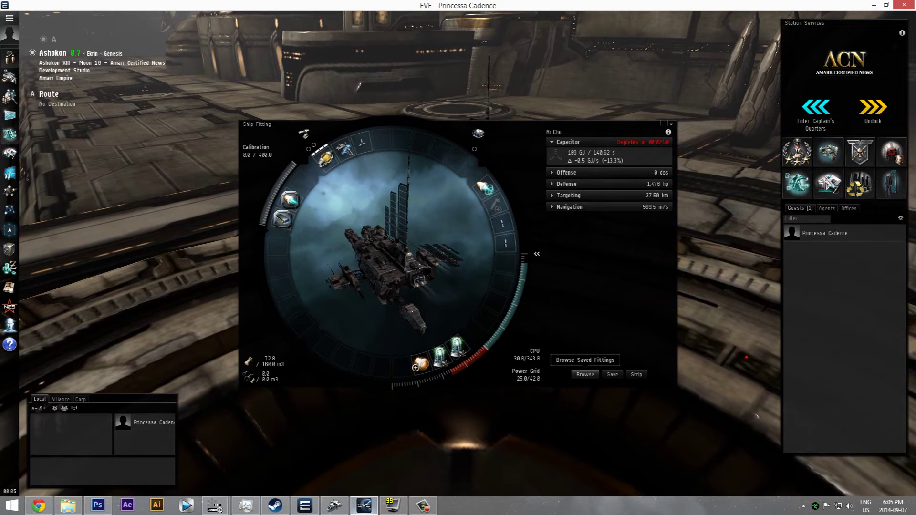
Browse personal saved fittings, briefly checking and dismissing the file import window.
{"action": "left_click", "coordinate": [584, 375]}
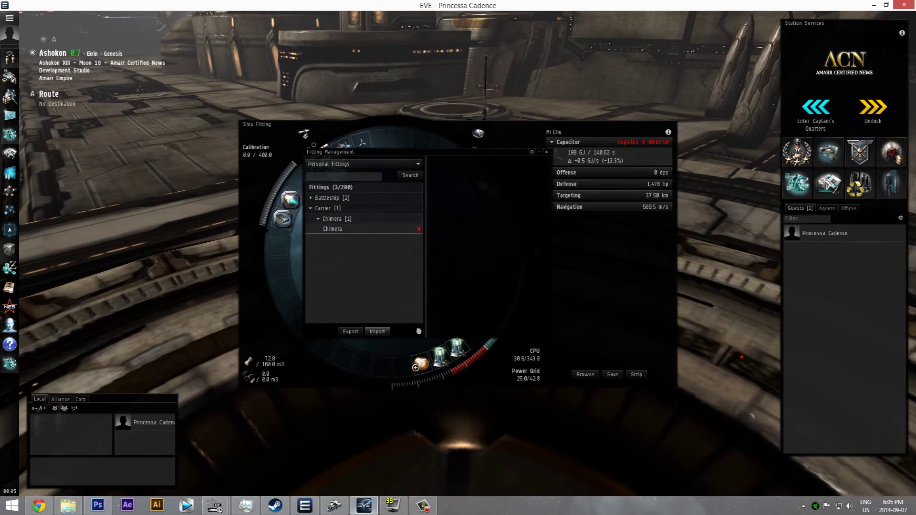
{"action": "left_click", "coordinate": [377, 331]}
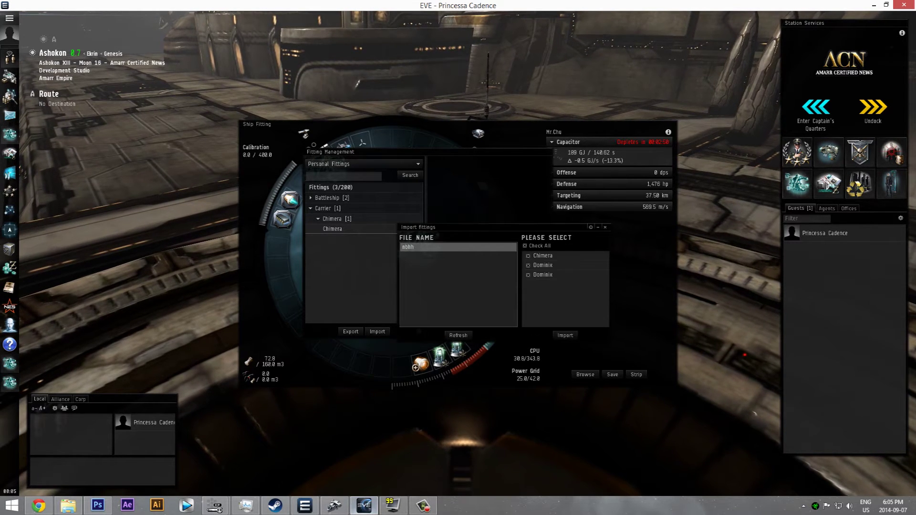
{"action": "left_click", "coordinate": [605, 227]}
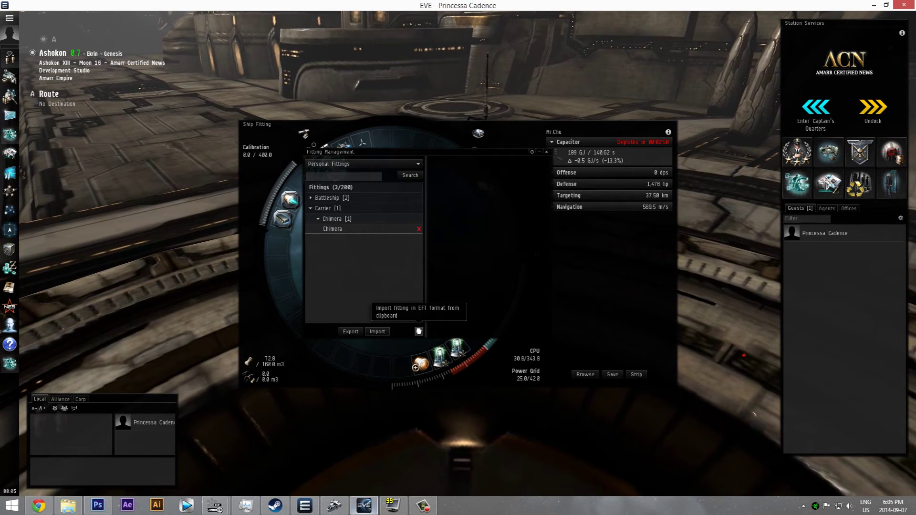
Recopy the Cheetah setup to the clipboard in EFT and return to the game client.
{"action": "left_click", "coordinate": [334, 506]}
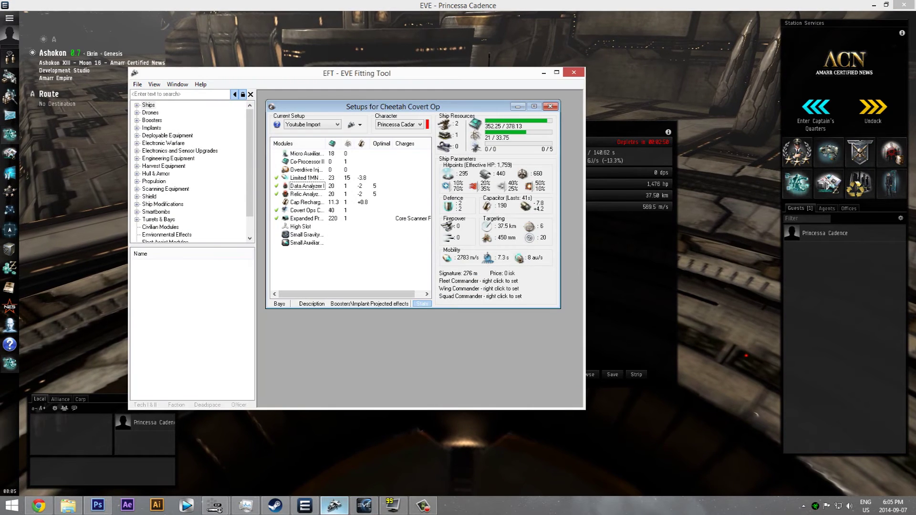
{"action": "left_click", "coordinate": [352, 124]}
{"action": "left_click", "coordinate": [384, 172]}
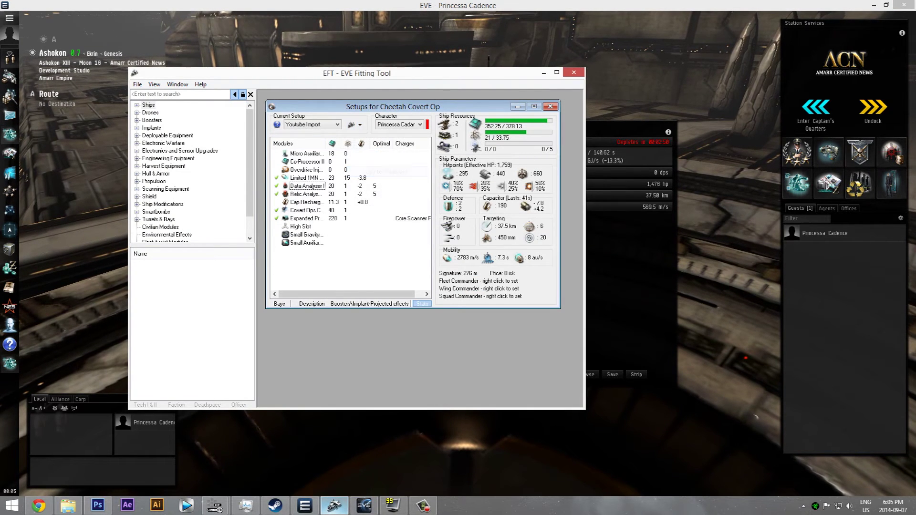
{"action": "left_click", "coordinate": [363, 505]}
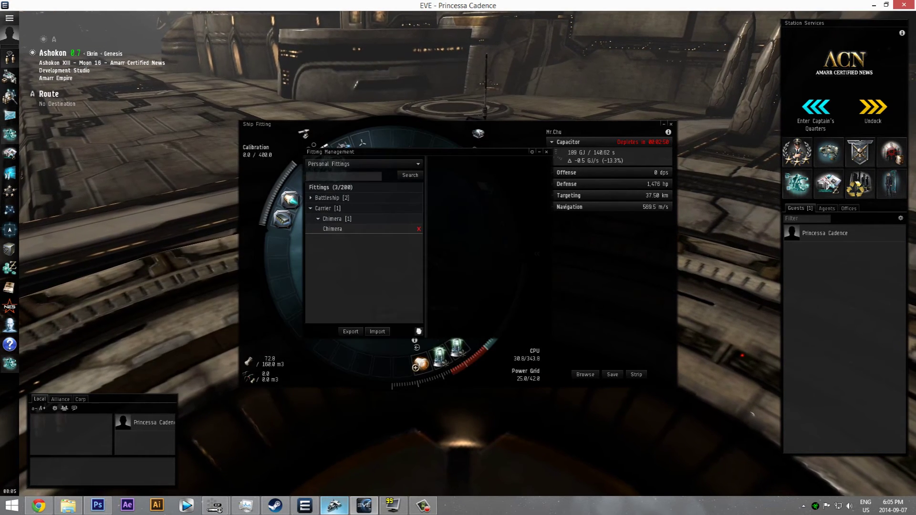
Import the EFT-format Cheetah fitting from the clipboard as 'Youtube Import'.
{"action": "left_click", "coordinate": [418, 332]}
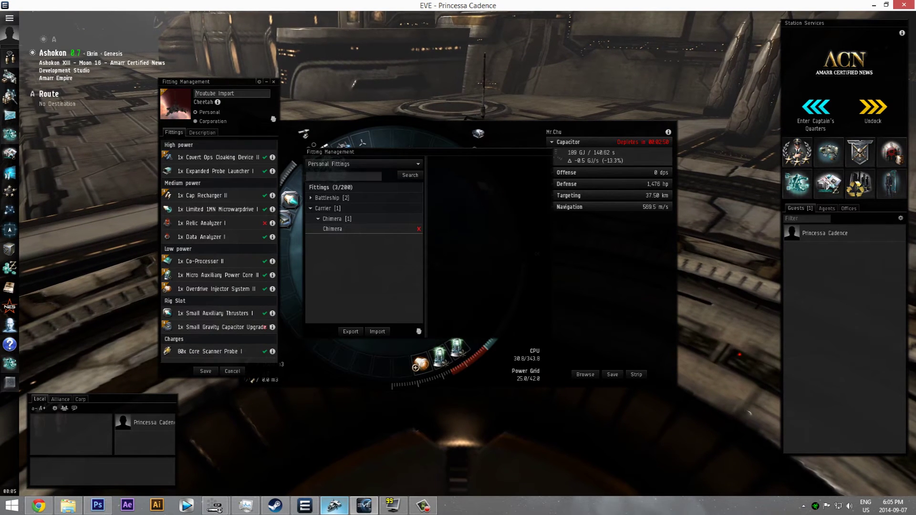